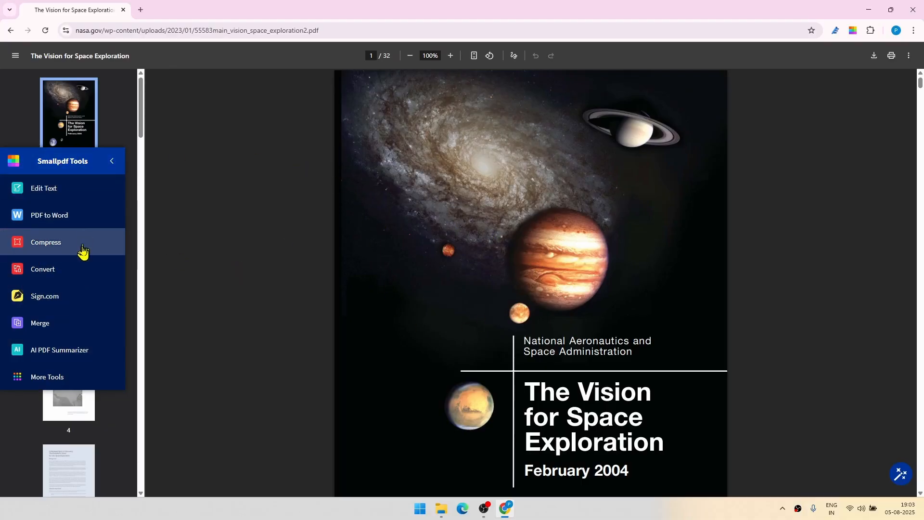
Step: Compress the Vision for Space Exploration PDF with the Basic compression level in Smallpdf and download the compressed file
click(40, 246)
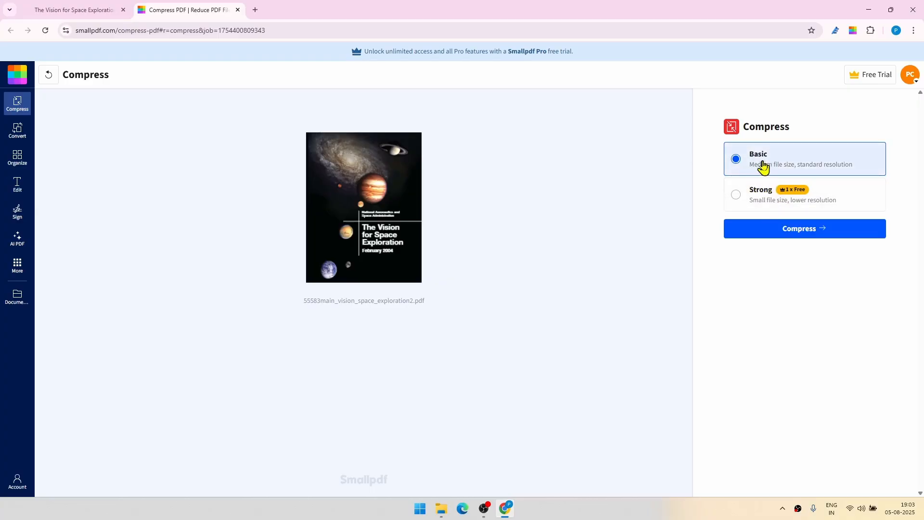
click(758, 228)
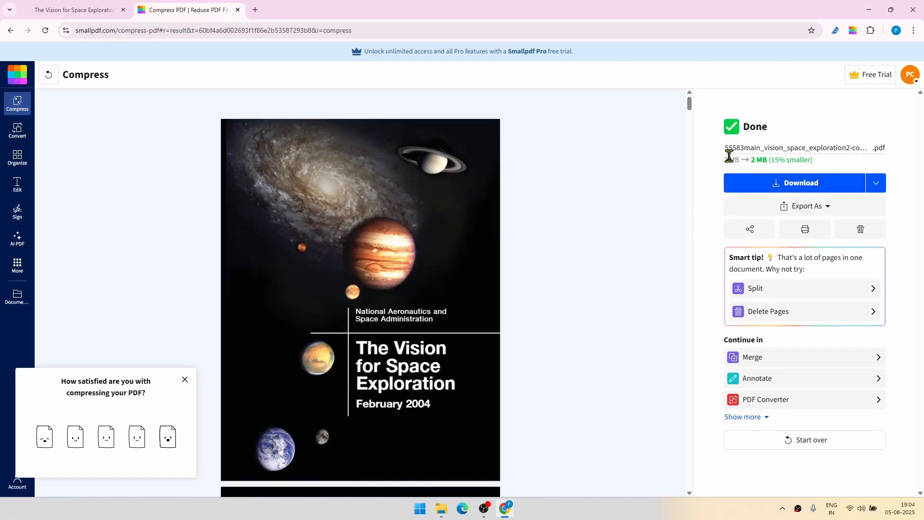
click(793, 185)
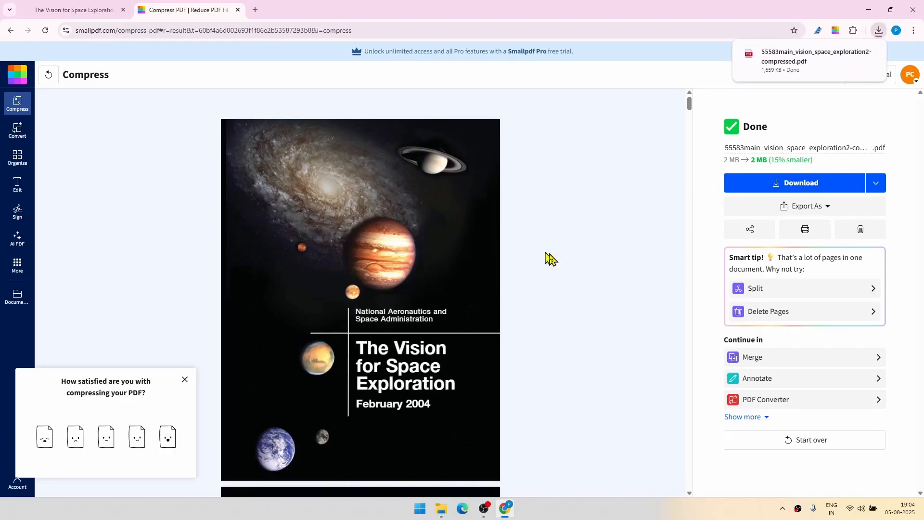
Step: Switch to the Downloads folder in File Explorer, widen the columns and compare the compressed PDF's size with the original's
click(442, 506)
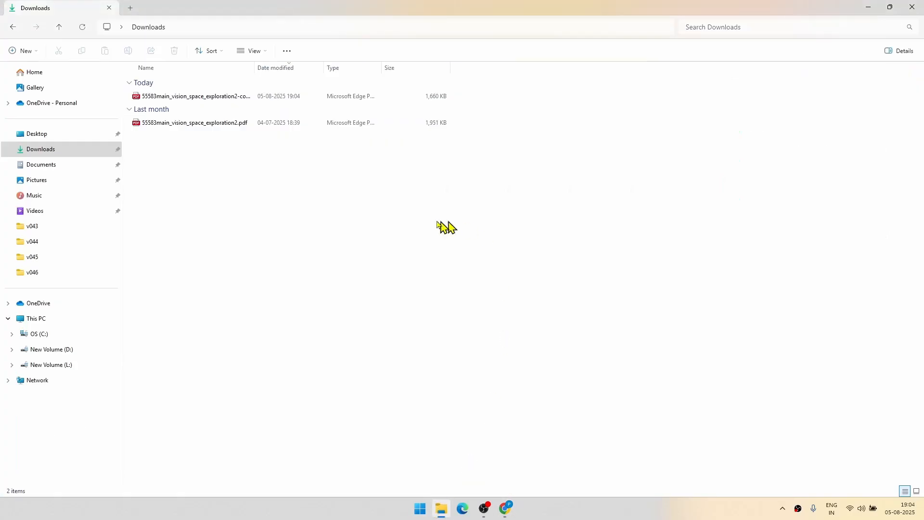
drag(381, 68, 450, 83)
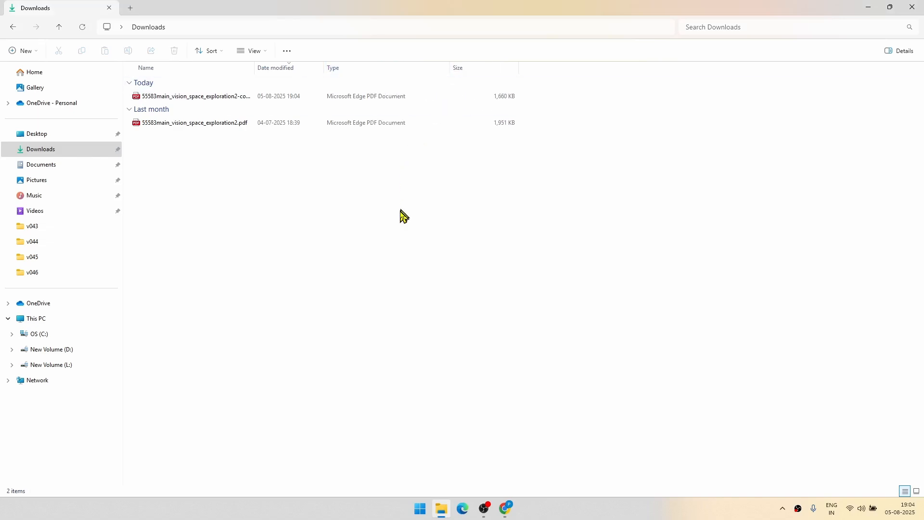
double_click(256, 70)
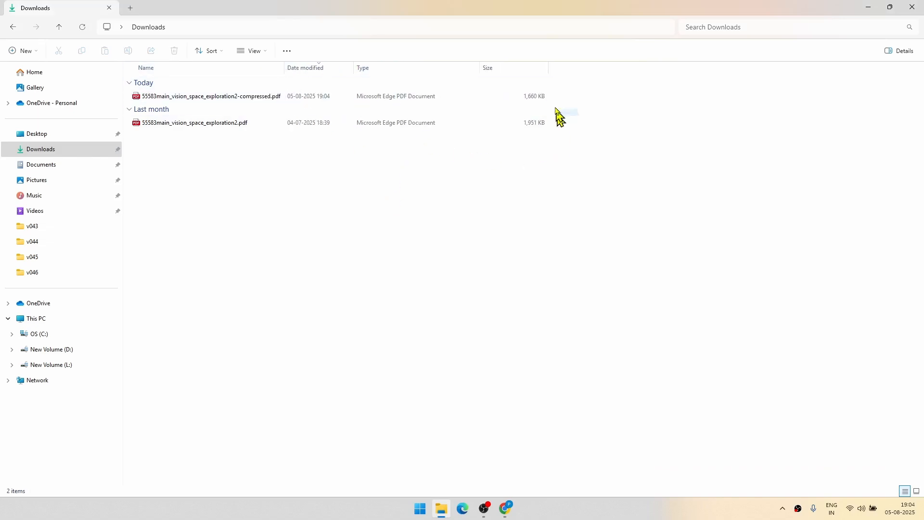
click(535, 124)
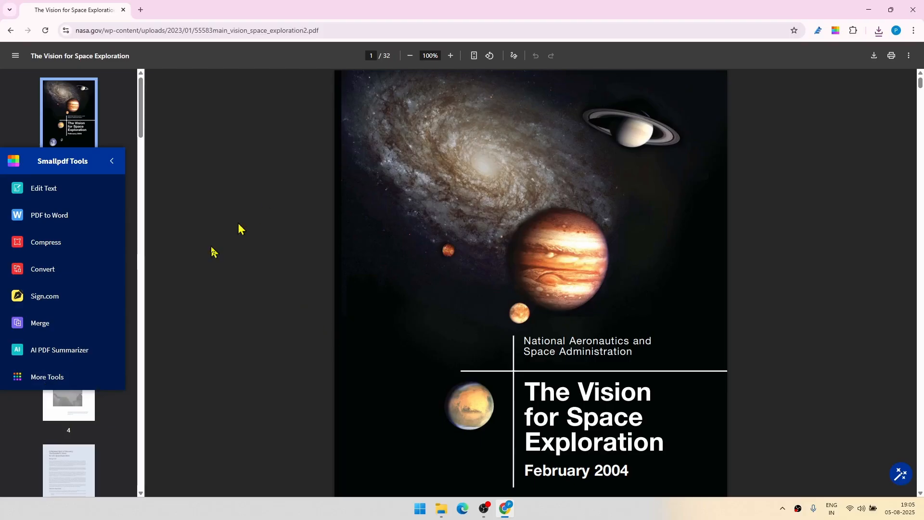
Step: Open the original PDF in Smallpdf's Delete Pages tool and remove pages 31 and 32
click(47, 380)
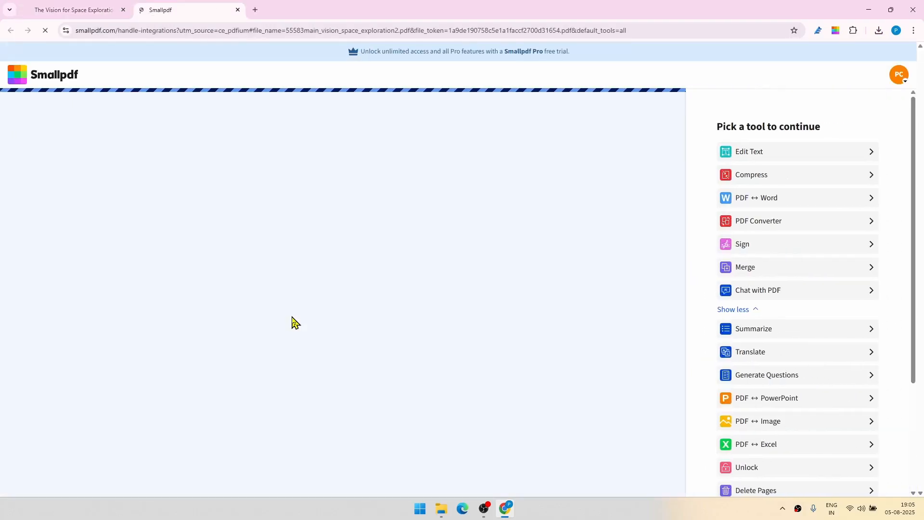
scroll(820, 336, down, 3)
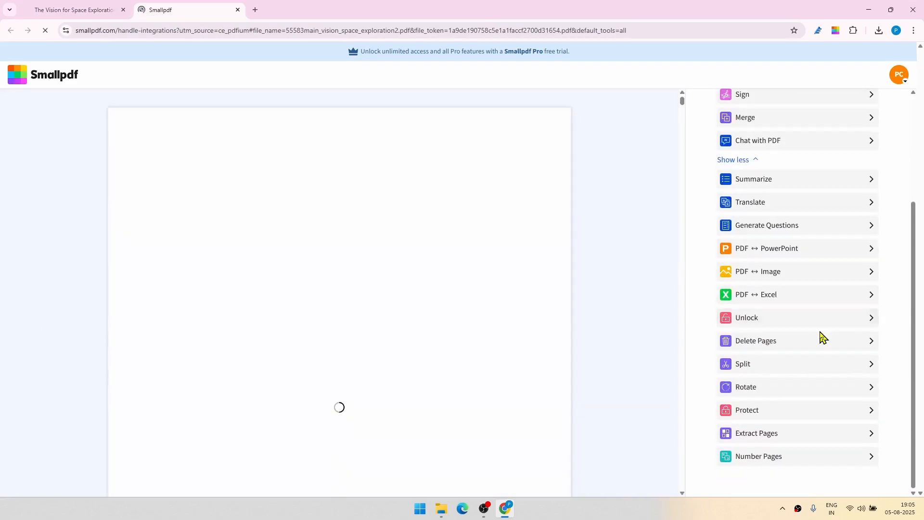
click(753, 342)
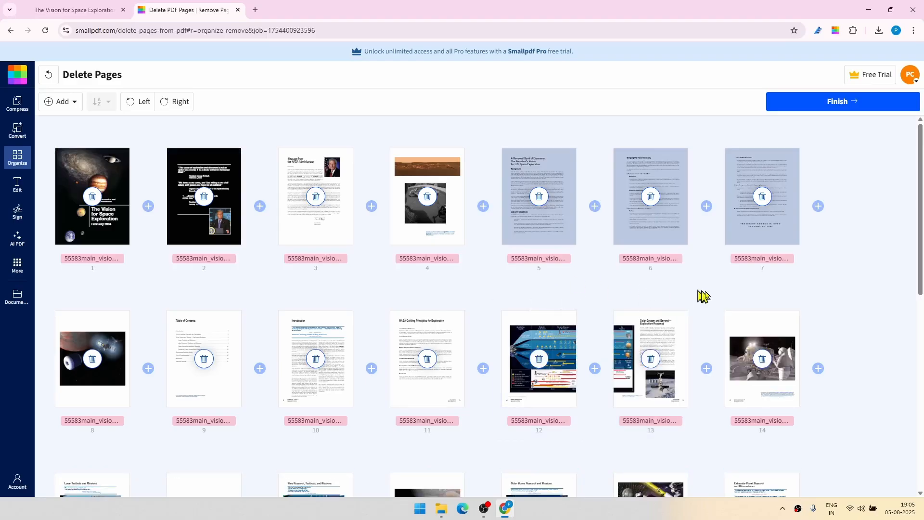
scroll(782, 318, down, 3)
scroll(780, 323, down, 6)
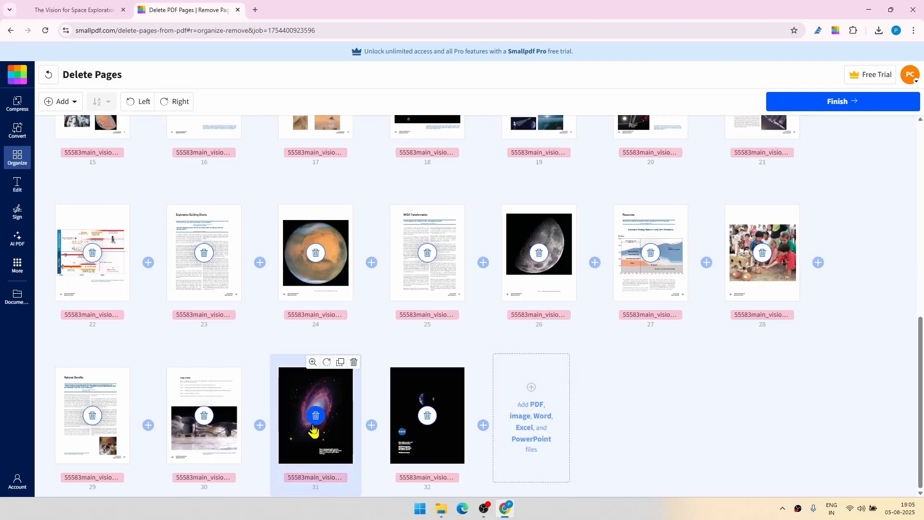
click(315, 416)
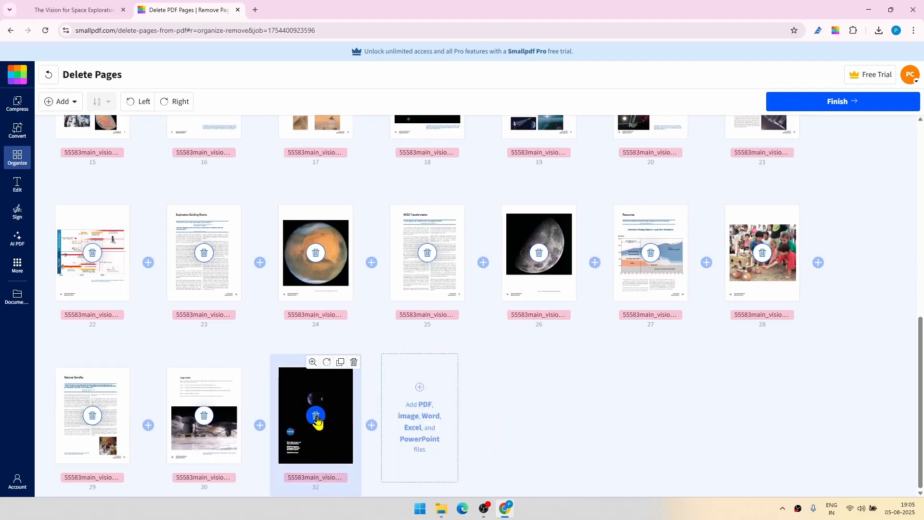
click(315, 416)
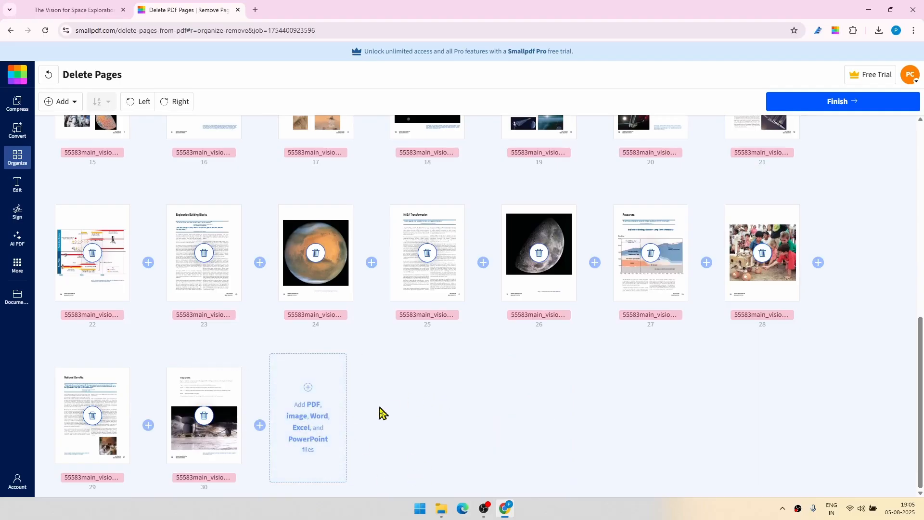
Step: Finish the page deletion, download the resulting PDF and dismiss the Smallpdf Pro offer
scroll(477, 423, up, 9)
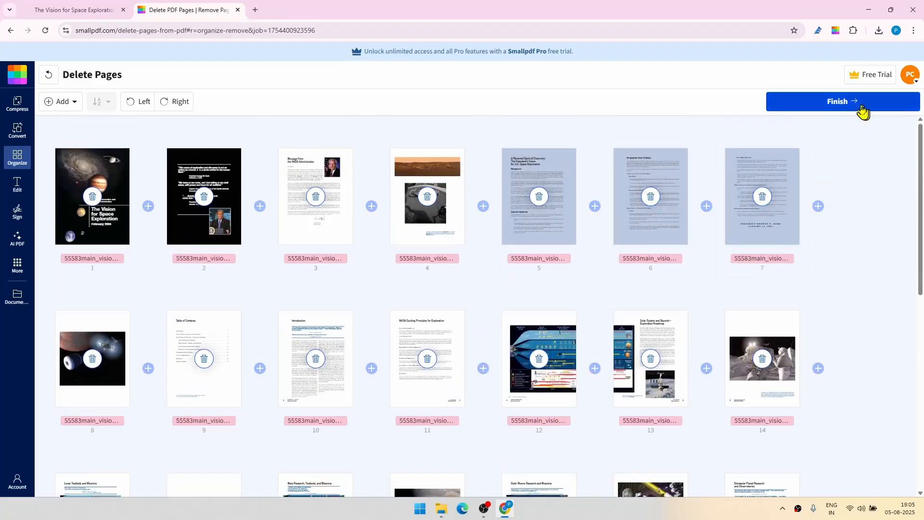
click(861, 111)
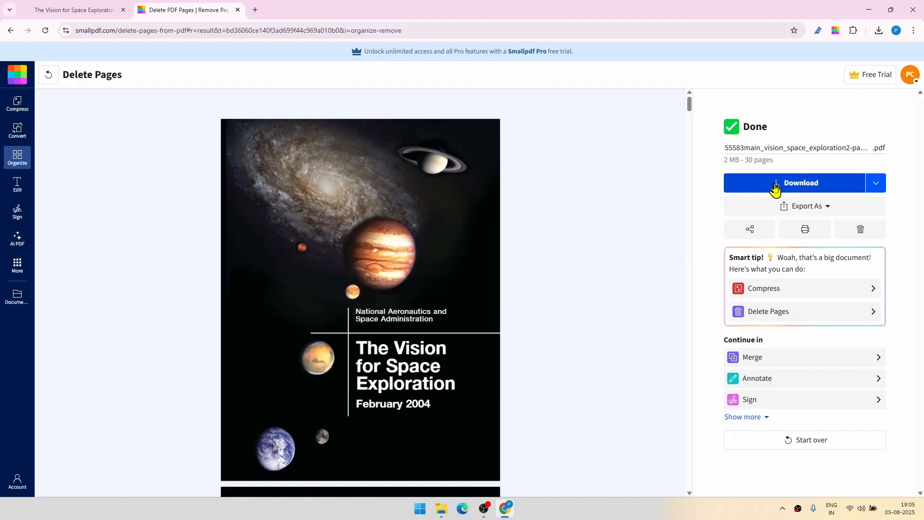
click(775, 185)
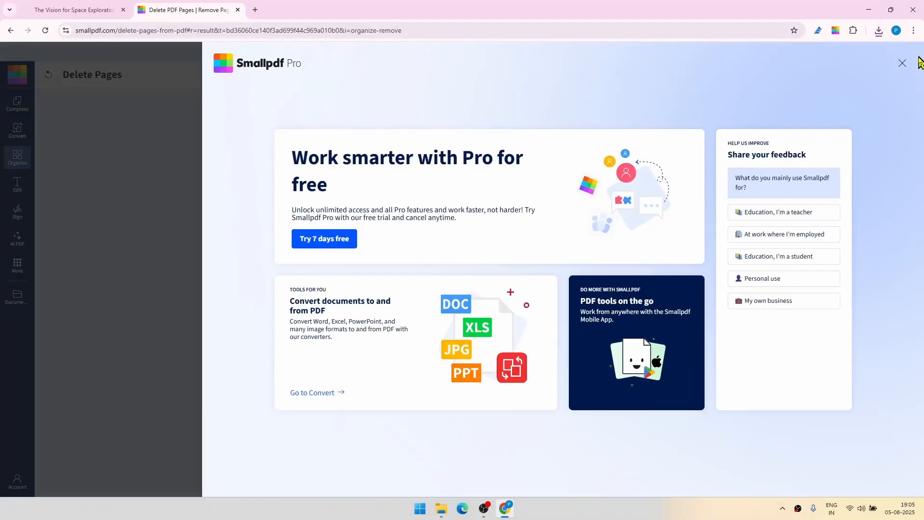
click(902, 63)
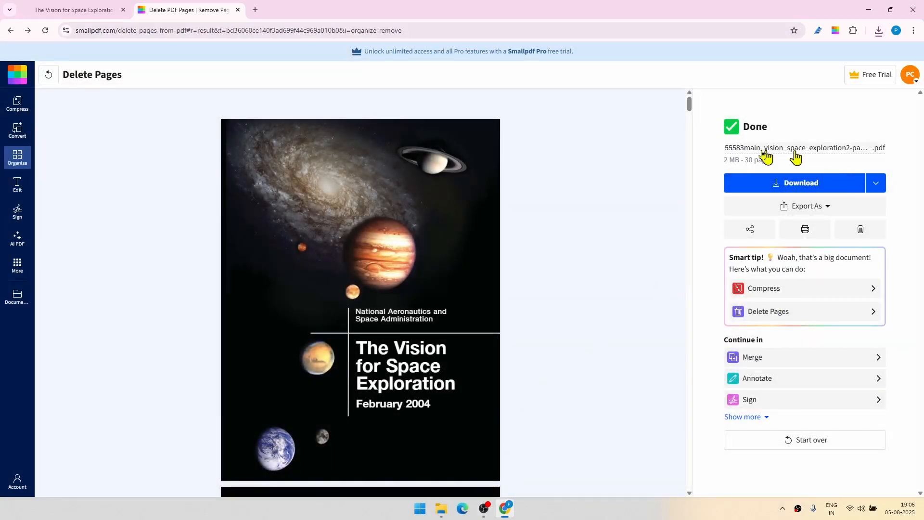
Step: Switch to the Downloads folder in File Explorer and compare the original, compressed and pages-deleted PDFs
click(439, 516)
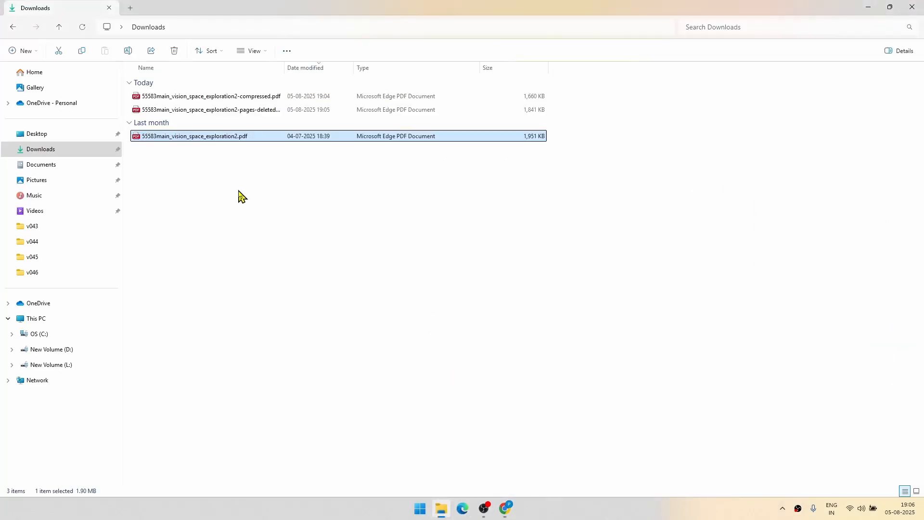
click(274, 171)
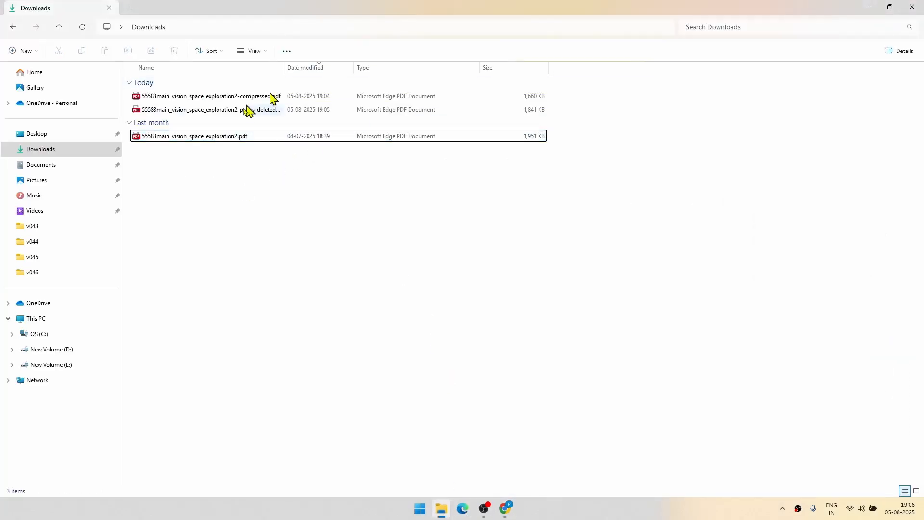
click(218, 140)
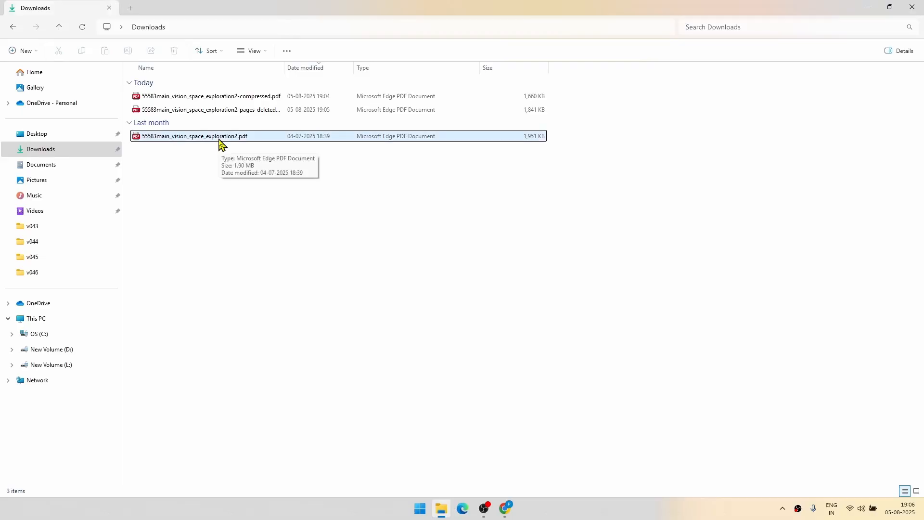
click(243, 95)
click(239, 112)
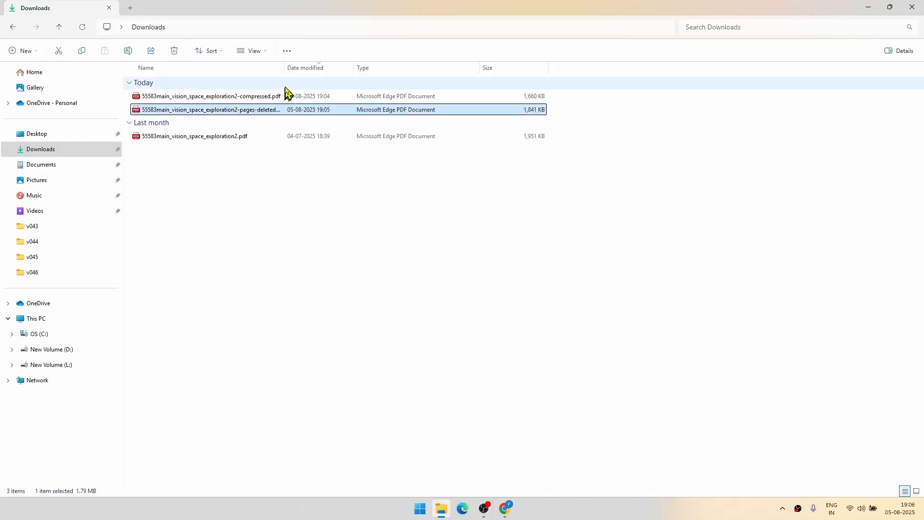
Step: Widen the Name column, then open 55583main_vision_space_exploration2-pages-deleted.pdf and examine its final pages
drag(285, 68, 422, 69)
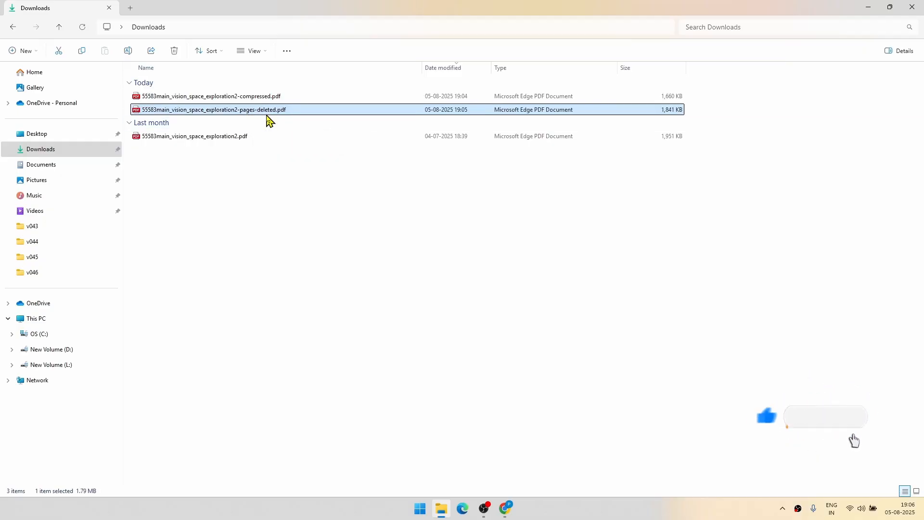
double_click(266, 114)
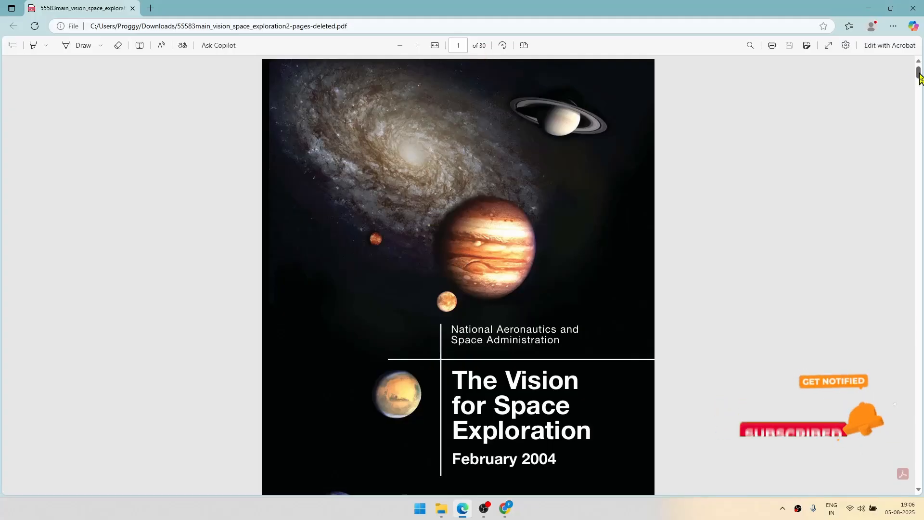
drag(920, 81, 918, 476)
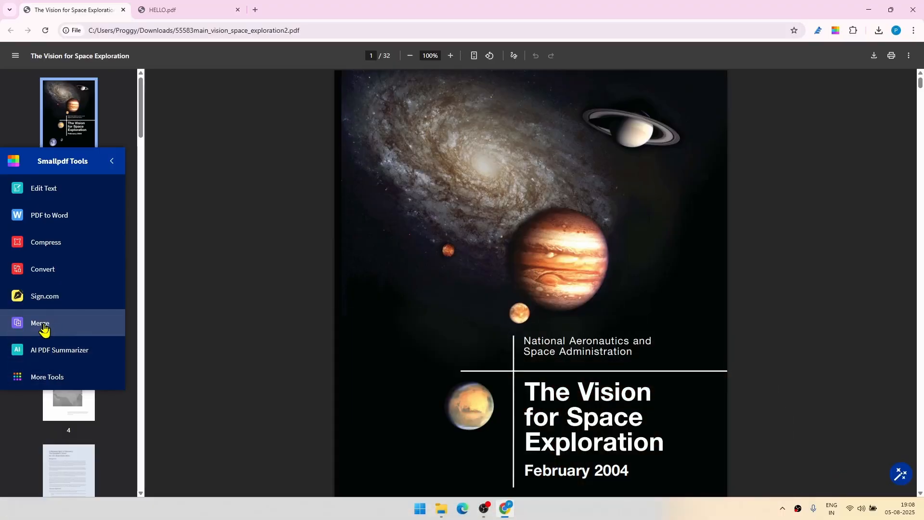
Step: Open the original space exploration PDF in Smallpdf's Merge tool and add HELLO.pdf from the Desktop after it
click(44, 327)
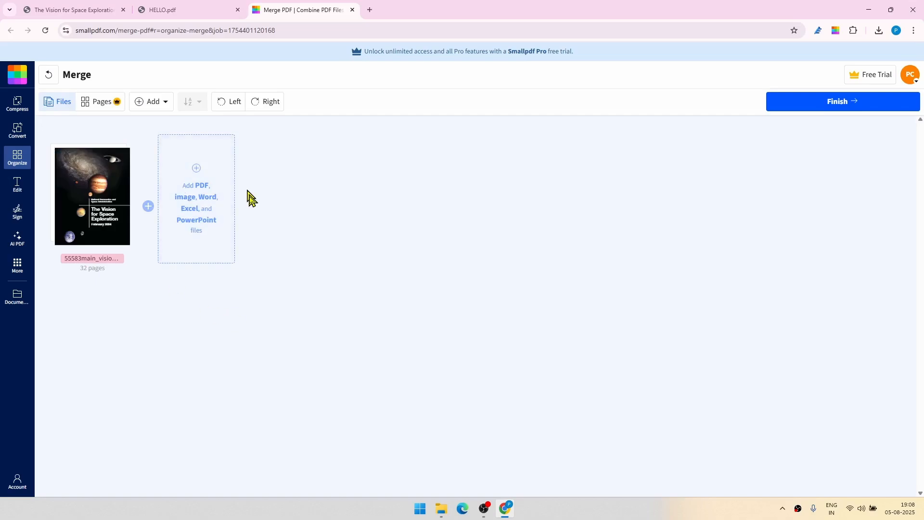
click(214, 202)
click(104, 78)
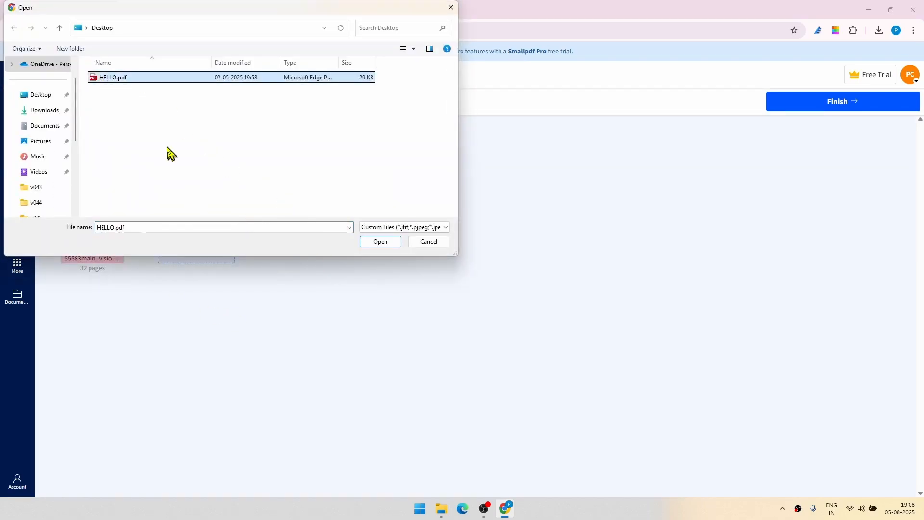
click(379, 243)
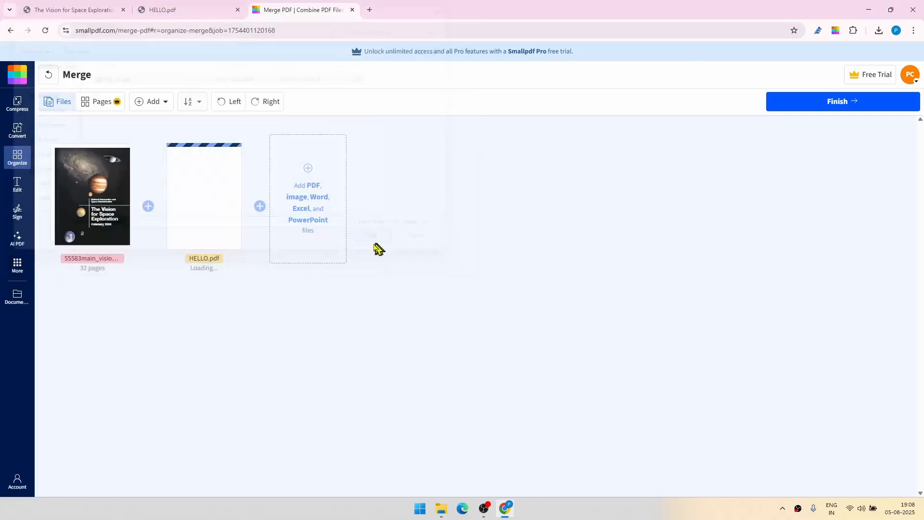
Step: Check the content of HELLO.pdf, then merge the two files and download the merged PDF
click(188, 11)
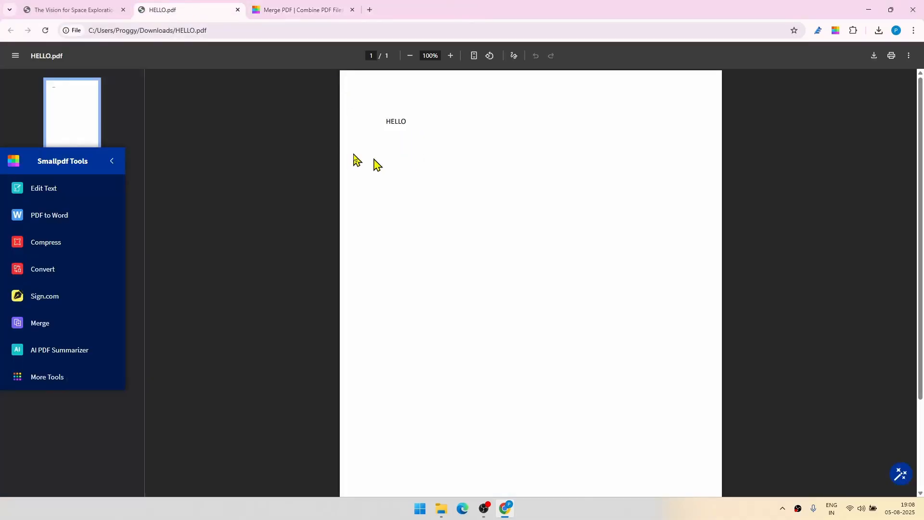
click(297, 11)
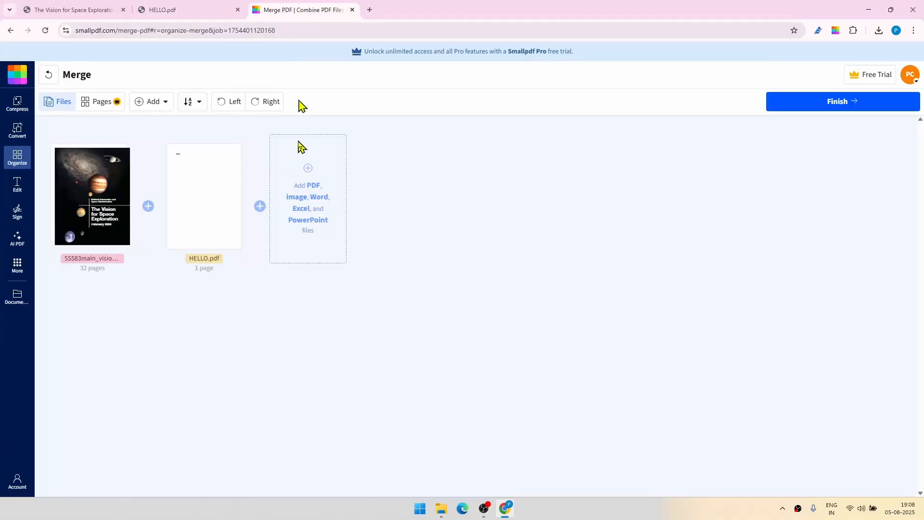
click(846, 106)
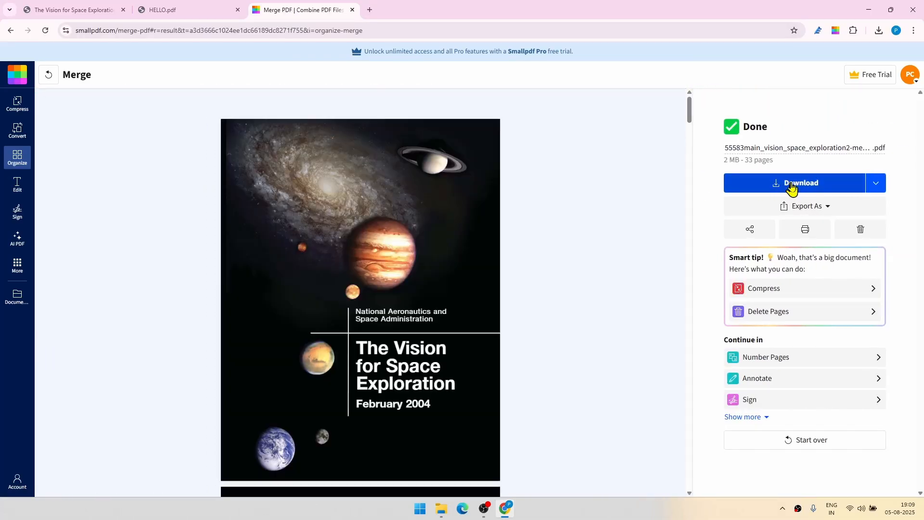
click(792, 188)
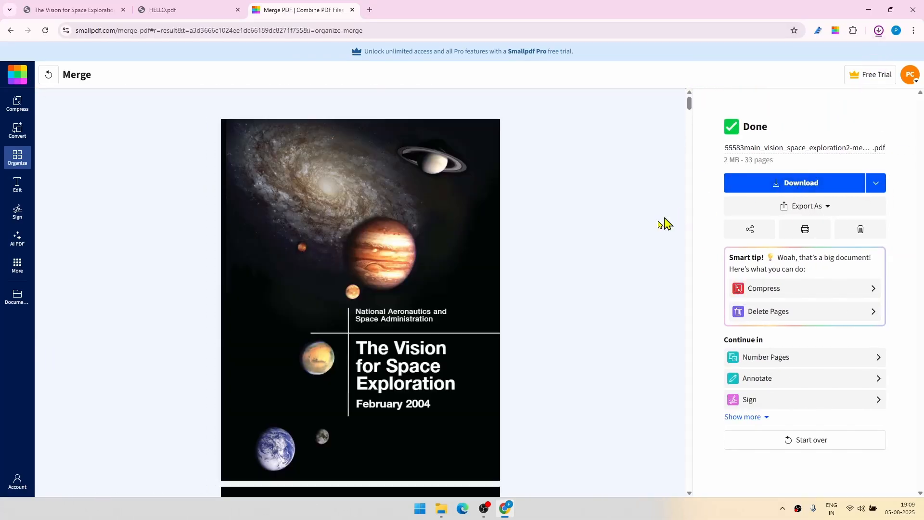
Step: Open 55583main_vision_space_exploration2-merged.pdf from the Downloads folder and examine the end of the document for the added HELLO page
click(441, 508)
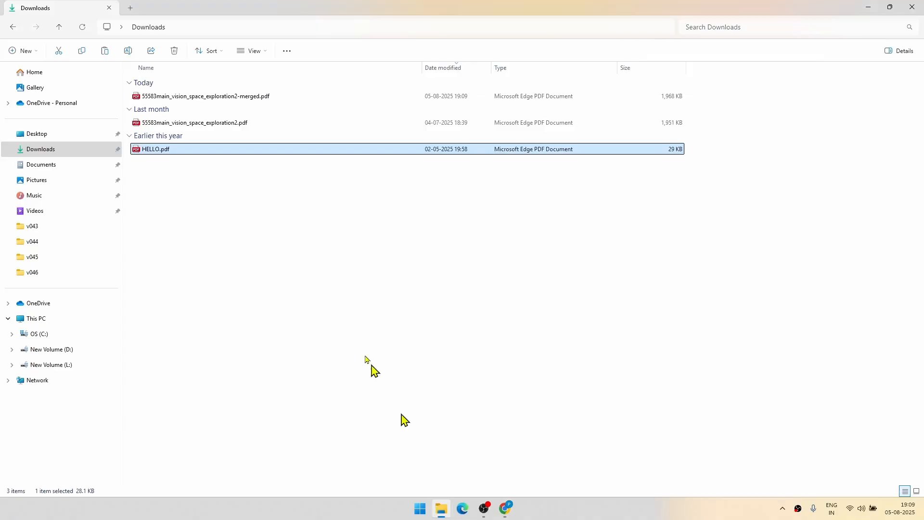
click(212, 225)
click(245, 98)
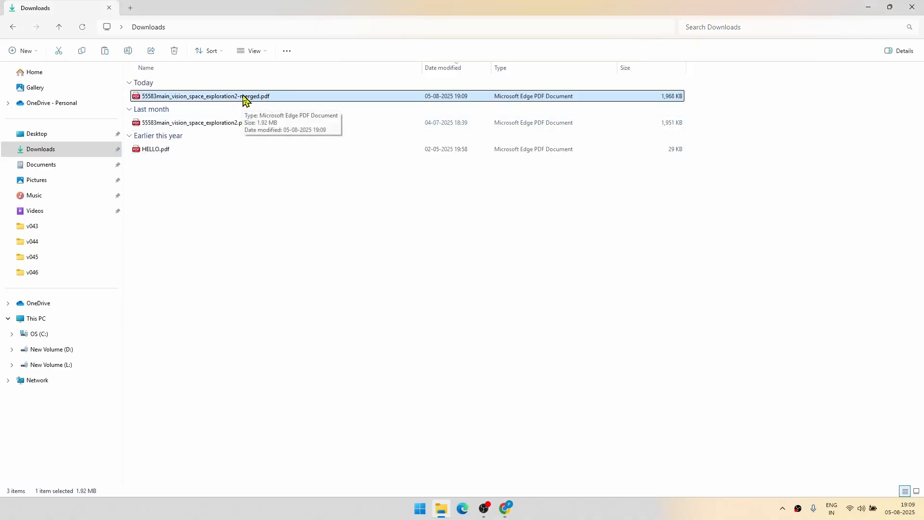
double_click(245, 98)
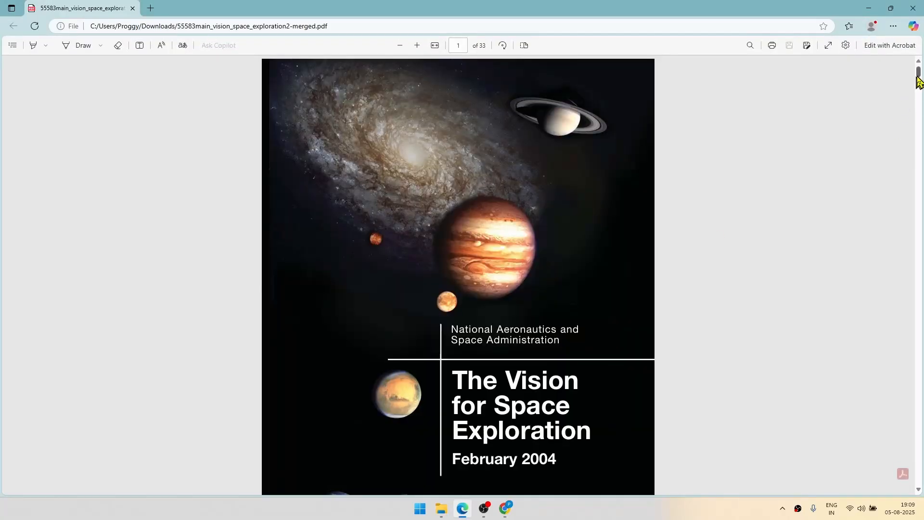
drag(918, 82, 917, 488)
scroll(543, 324, up, 4)
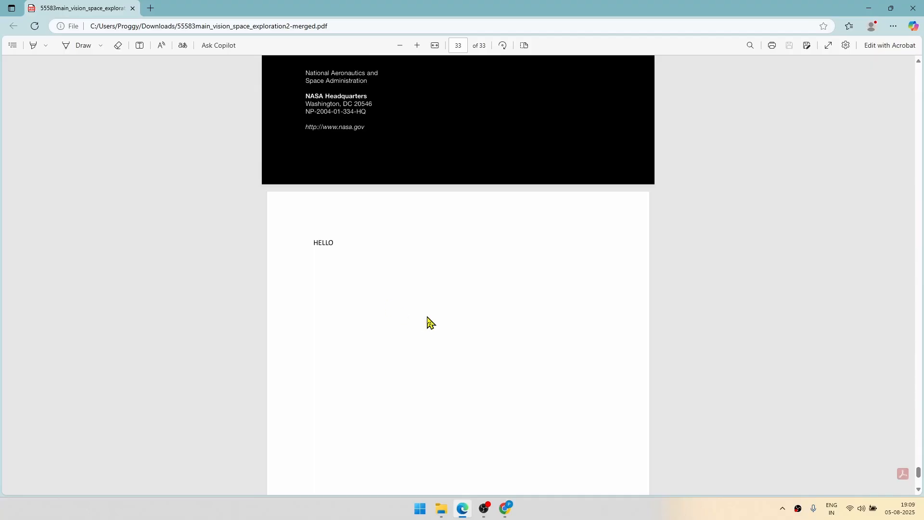
Step: Open the original space exploration PDF in Smallpdf's Split tool
scroll(423, 310, up, 5)
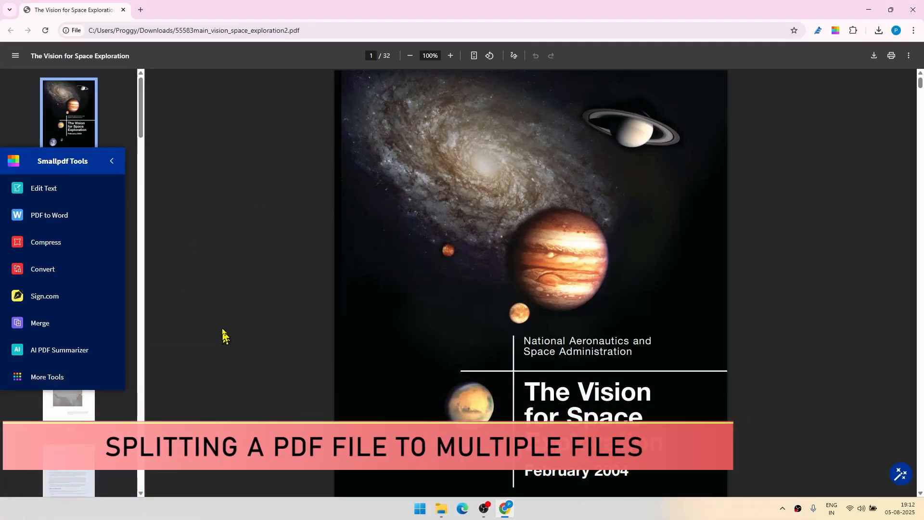
scroll(458, 268, down, 2)
scroll(419, 151, up, 2)
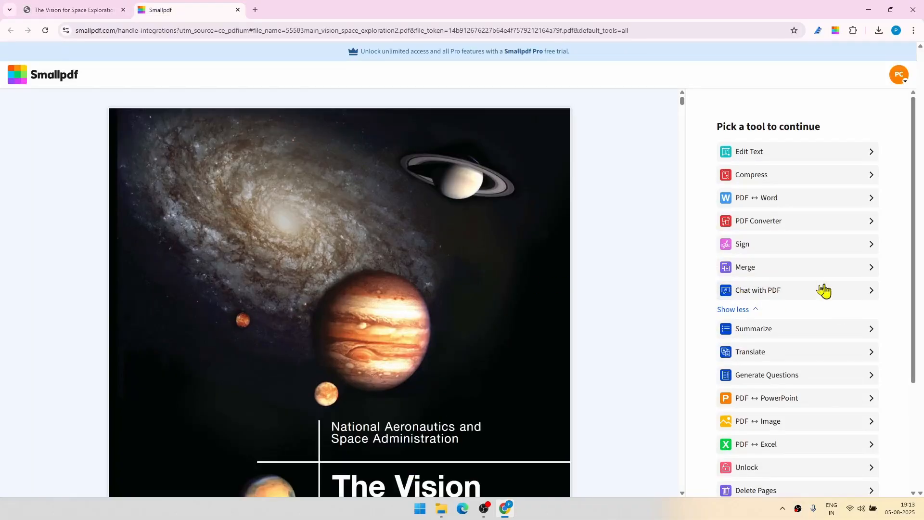
scroll(823, 290, down, 3)
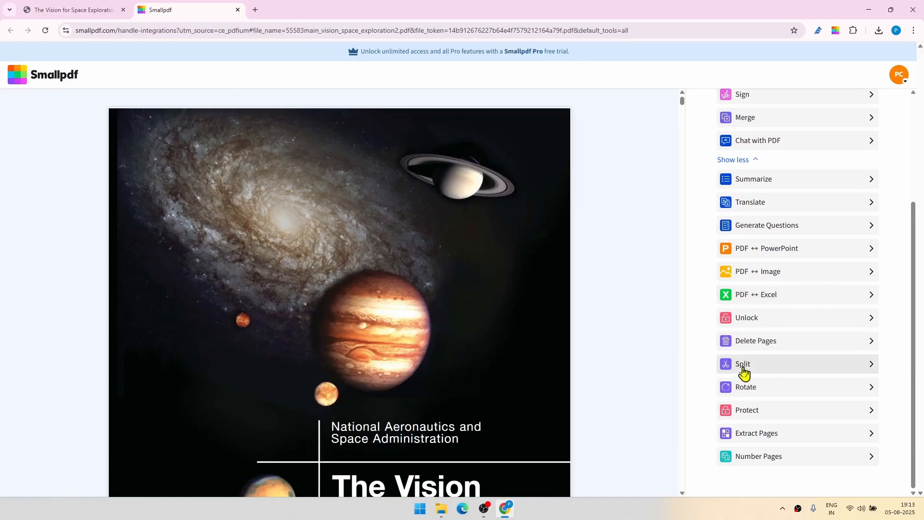
click(742, 372)
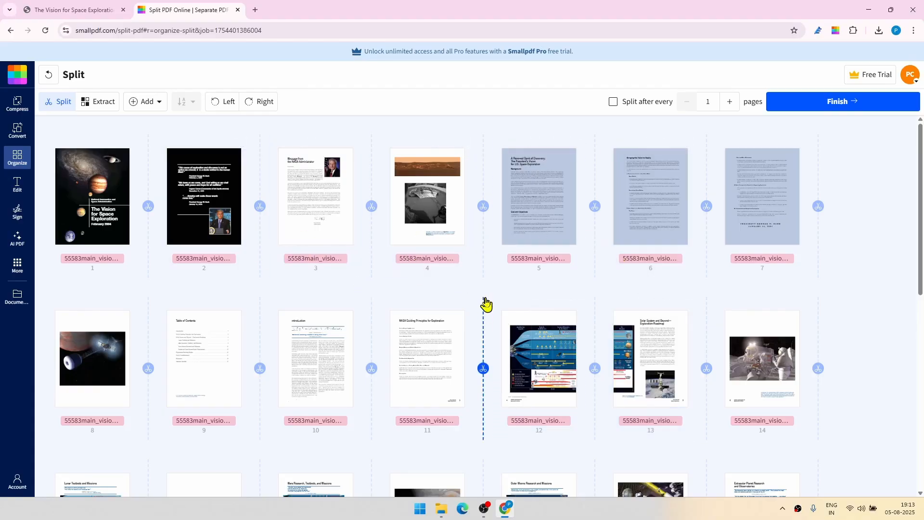
Step: Review the page thumbnails and place split points after page 16 and after page 25
scroll(486, 308, down, 4)
scroll(493, 352, down, 4)
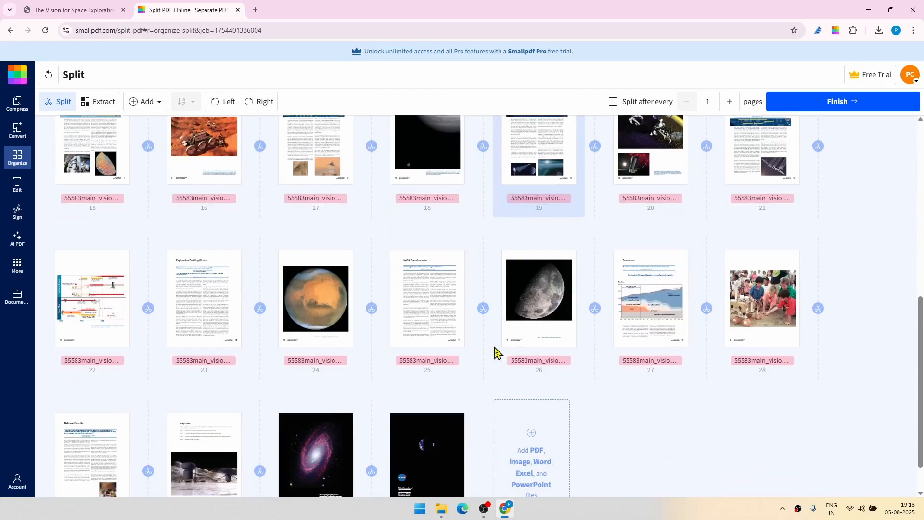
scroll(495, 355, up, 8)
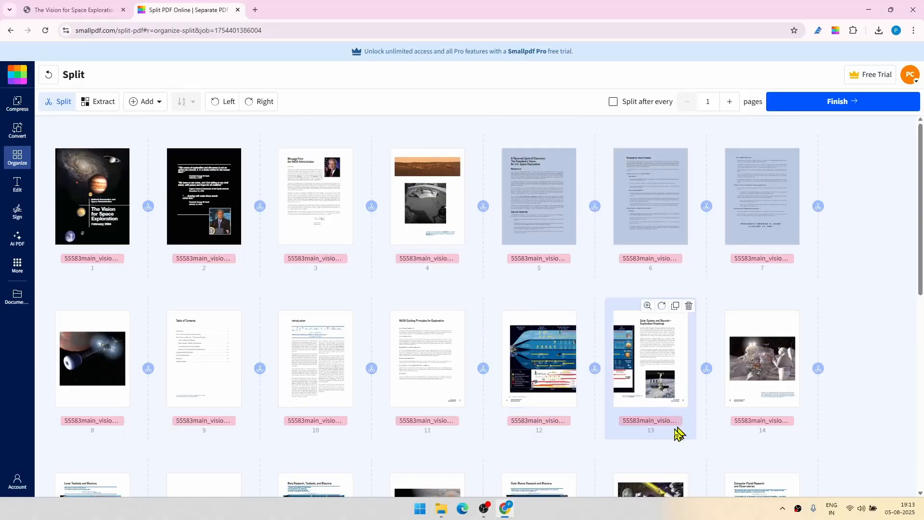
scroll(639, 404, down, 9)
scroll(470, 427, up, 3)
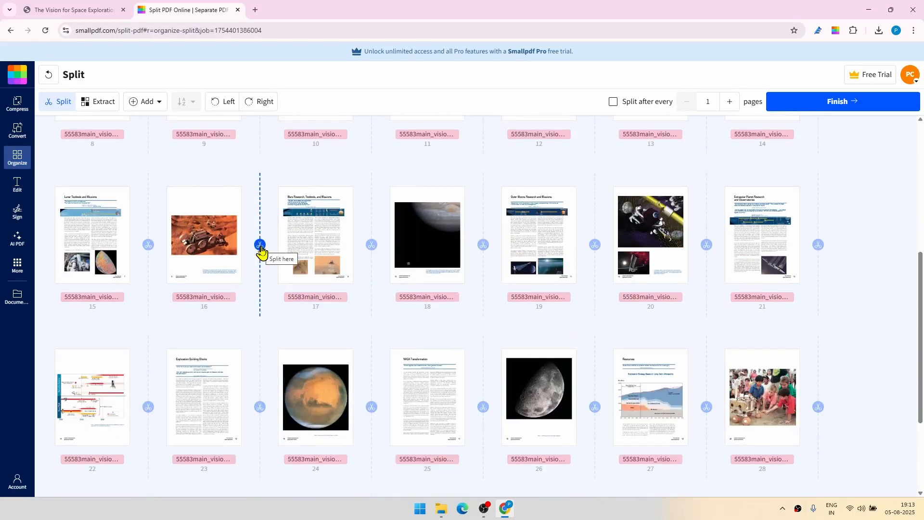
click(260, 245)
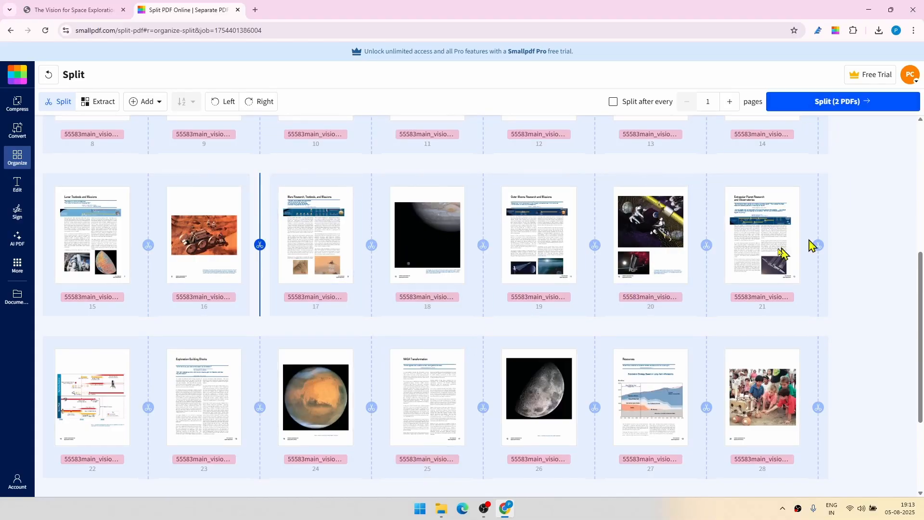
scroll(698, 291, down, 3)
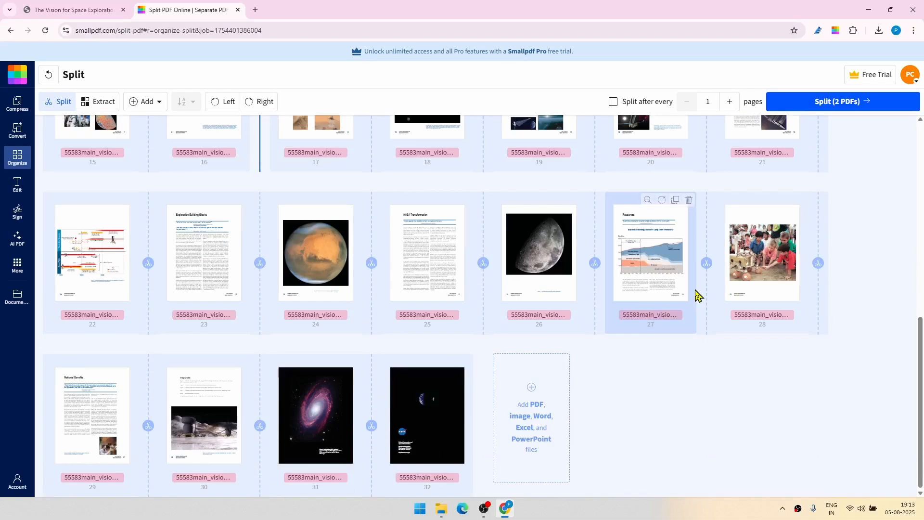
scroll(393, 396, up, 2)
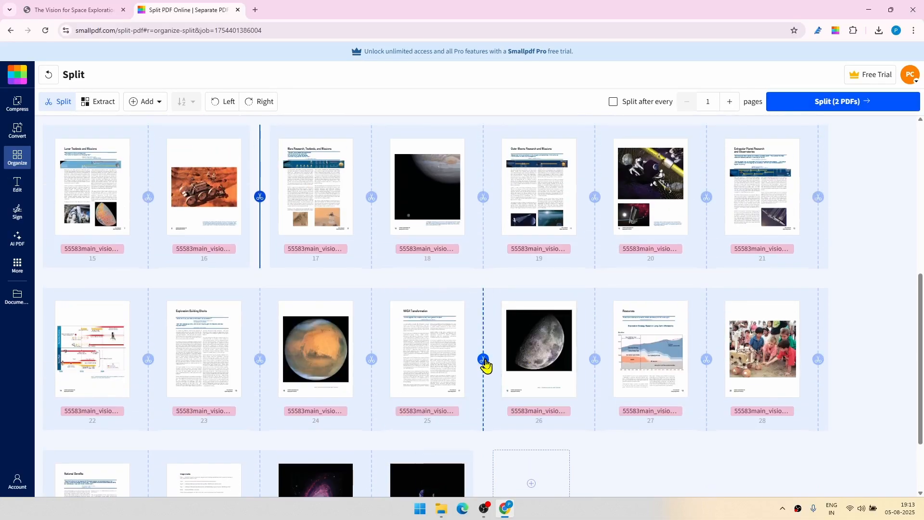
click(484, 360)
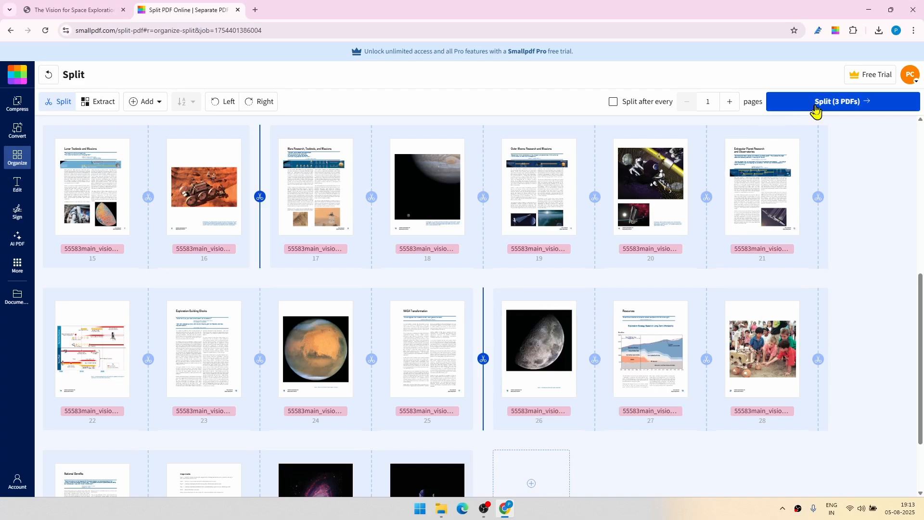
Step: Split the document into three PDFs, download them together as a zip file and dismiss the Smallpdf Pro offer
scroll(866, 309, up, 7)
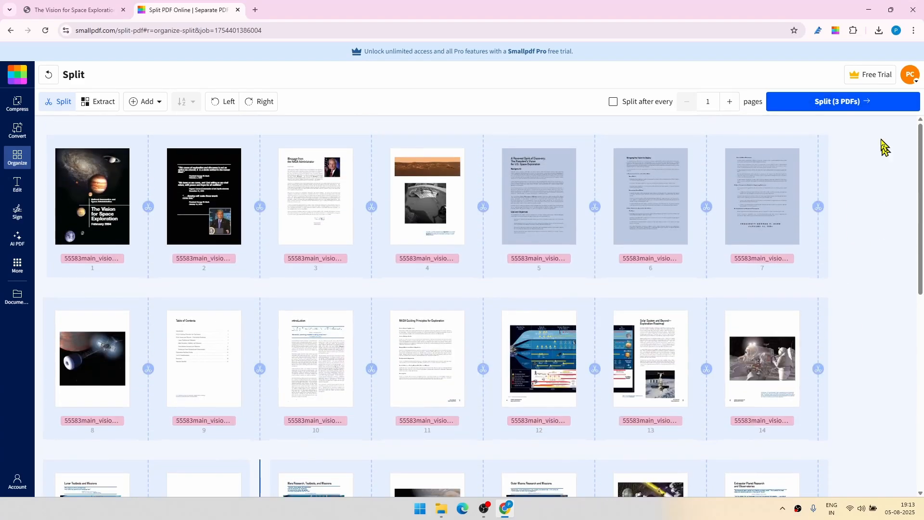
click(834, 107)
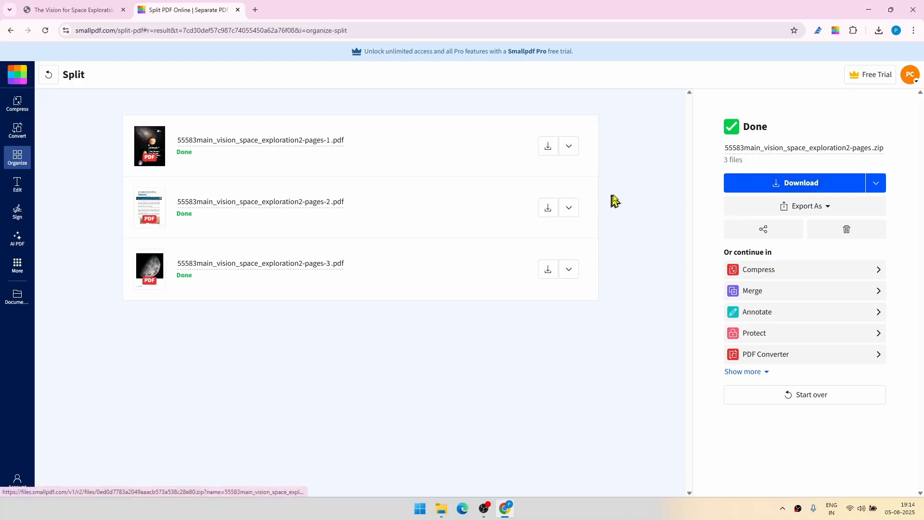
click(756, 189)
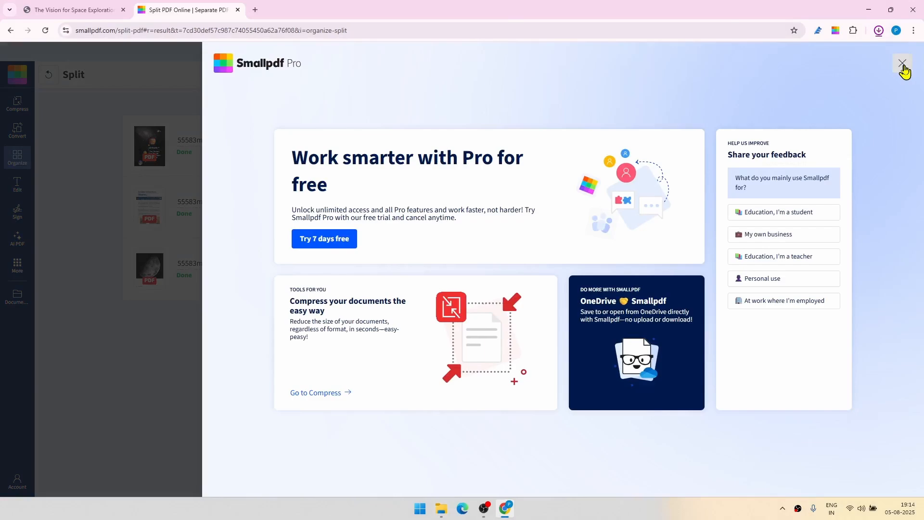
click(902, 68)
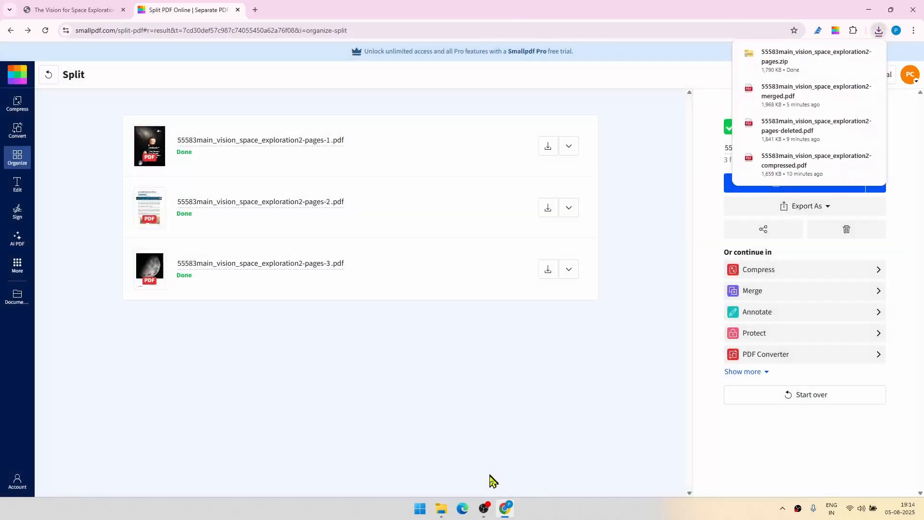
Step: Open 55583main_vision_space_exploration2-pages.zip from the Downloads folder and widen the Name column to show the full file names
click(441, 508)
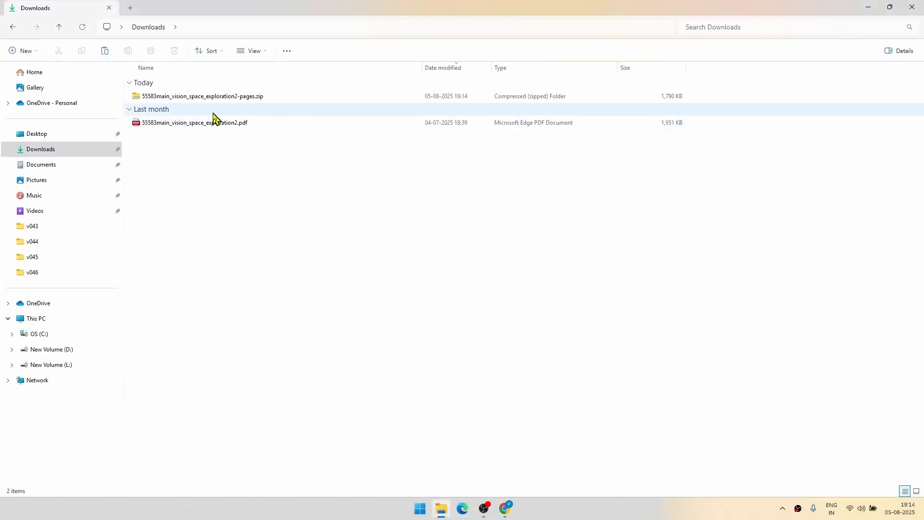
click(208, 98)
double_click(208, 98)
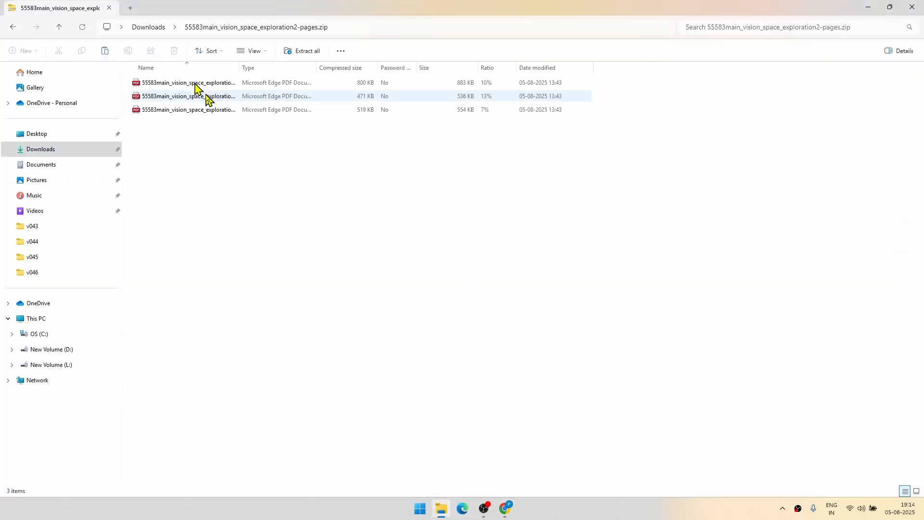
drag(238, 67, 357, 94)
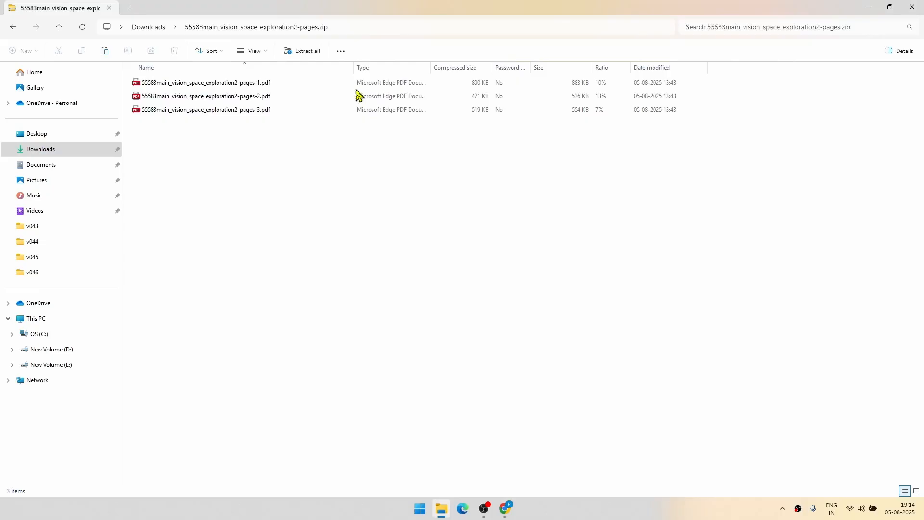
Step: Open 55583main_vision_space_exploration2-pages-1.pdf, check its page count and opening pages, and close it
double_click(249, 86)
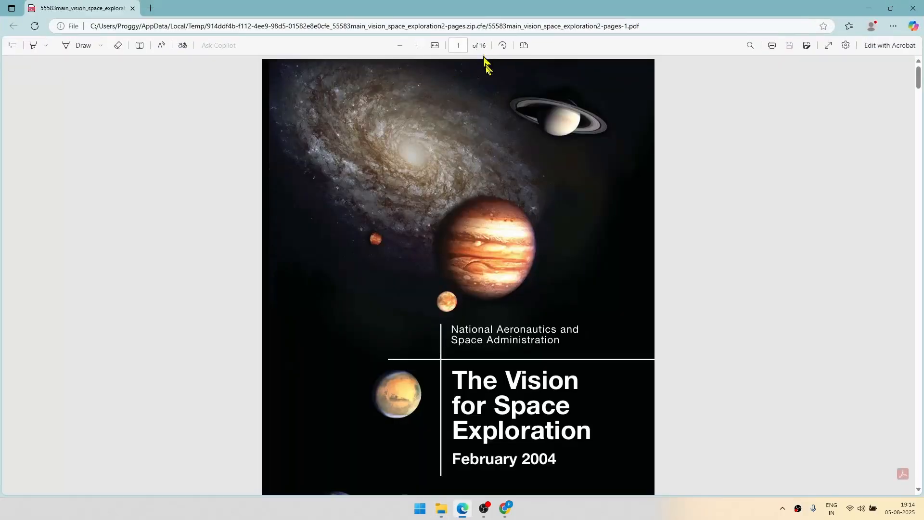
scroll(486, 65, down, 3)
click(913, 8)
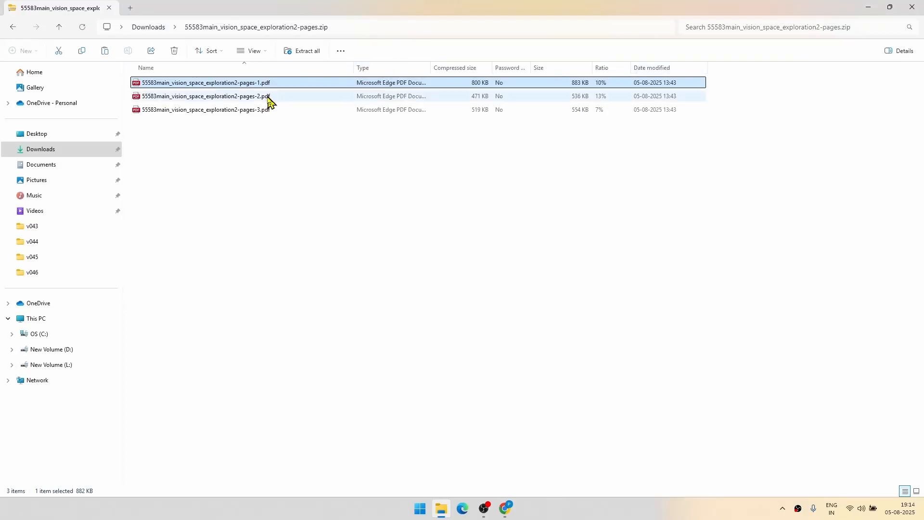
Step: Examine the pages of 55583main_vision_space_exploration2-pages-3.pdf, close it and return to the Smallpdf split results in Chrome
double_click(247, 110)
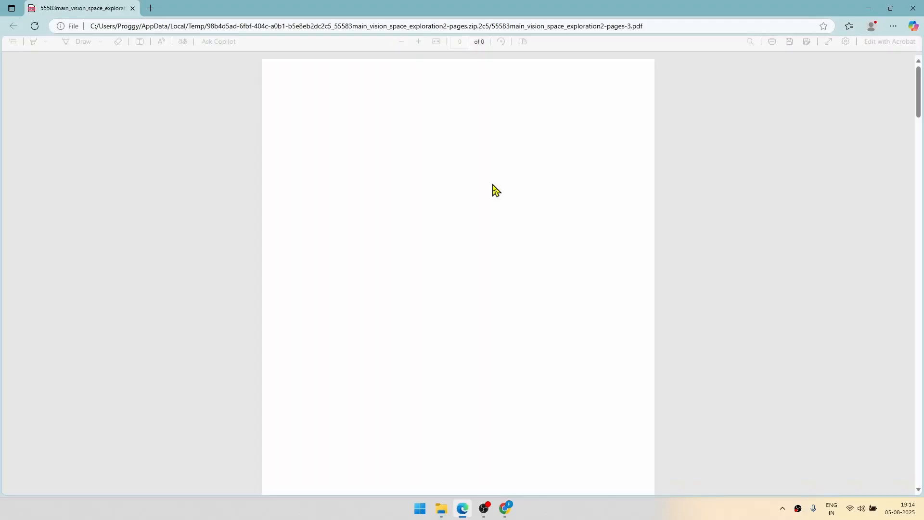
scroll(494, 190, down, 10)
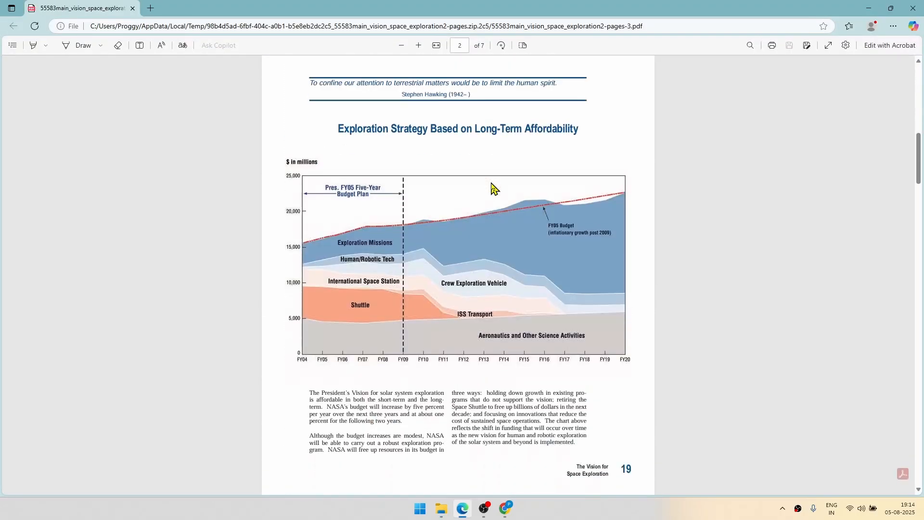
scroll(500, 195, up, 10)
click(913, 8)
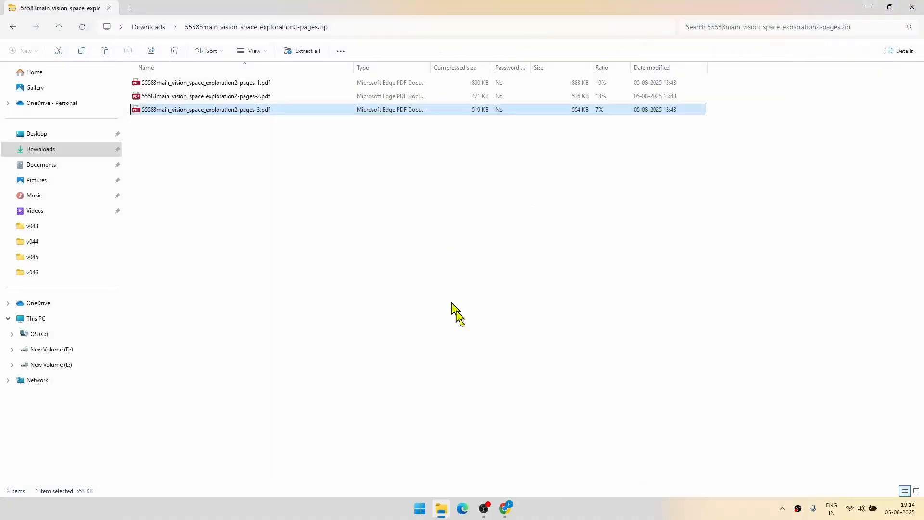
click(506, 508)
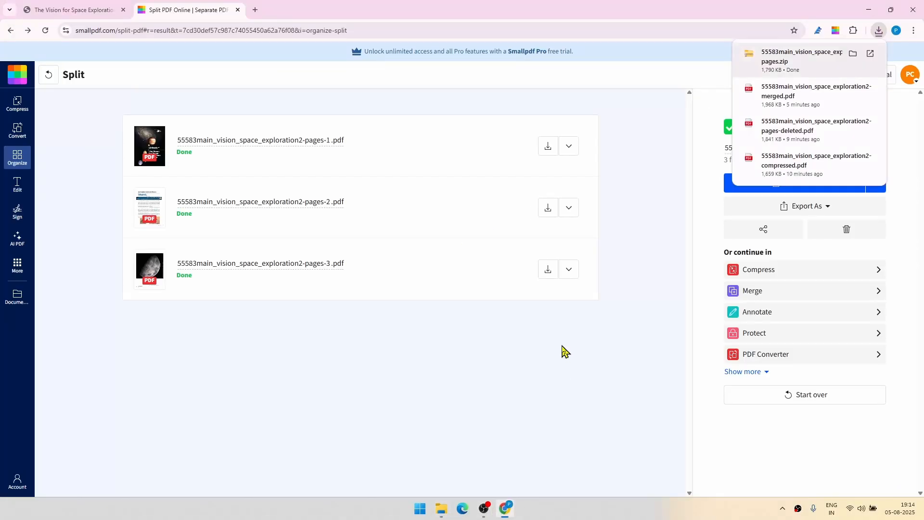